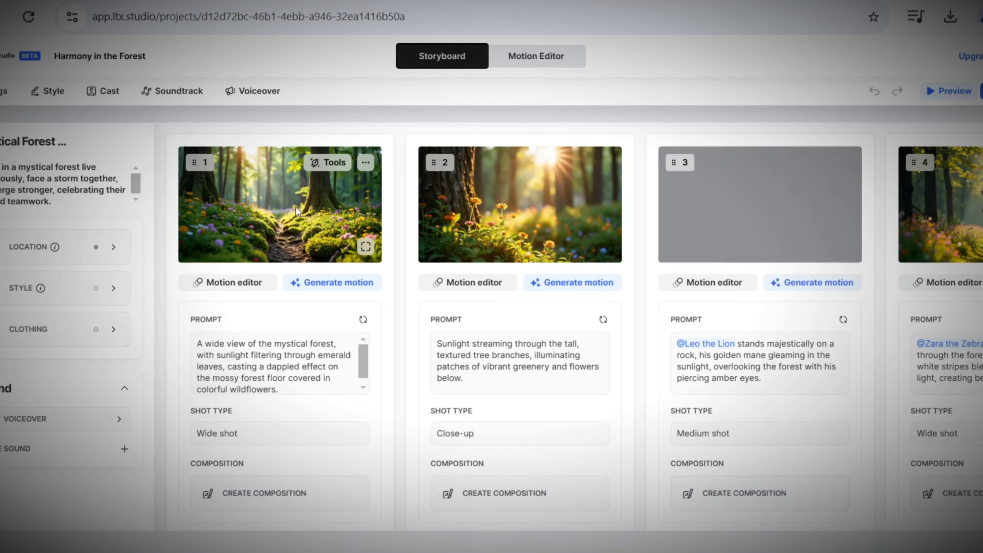
Generate motion for storyboard shots 1, 2, 3 and 4 of Harmony in the Forest.
{"action": "left_click", "coordinate": [342, 283]}
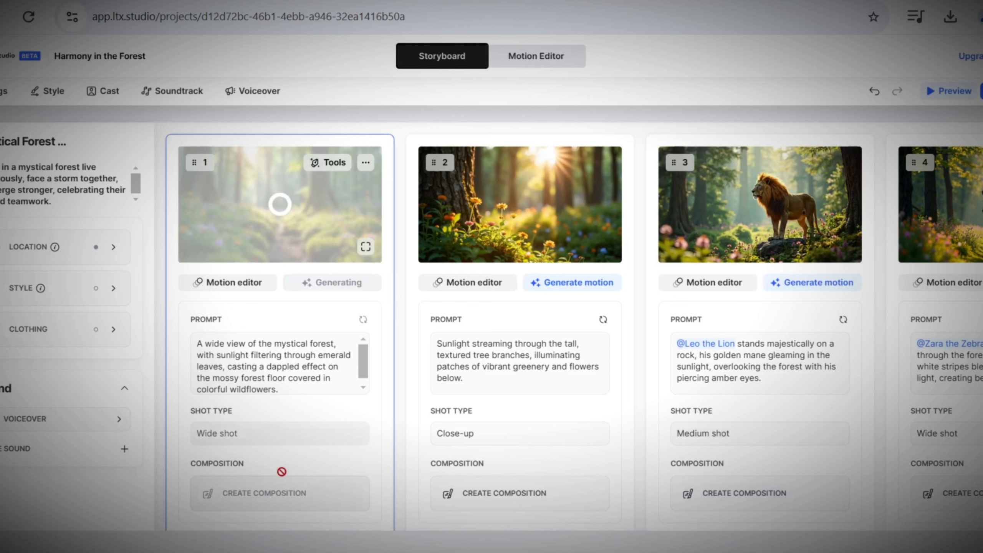
{"action": "left_click", "coordinate": [592, 285]}
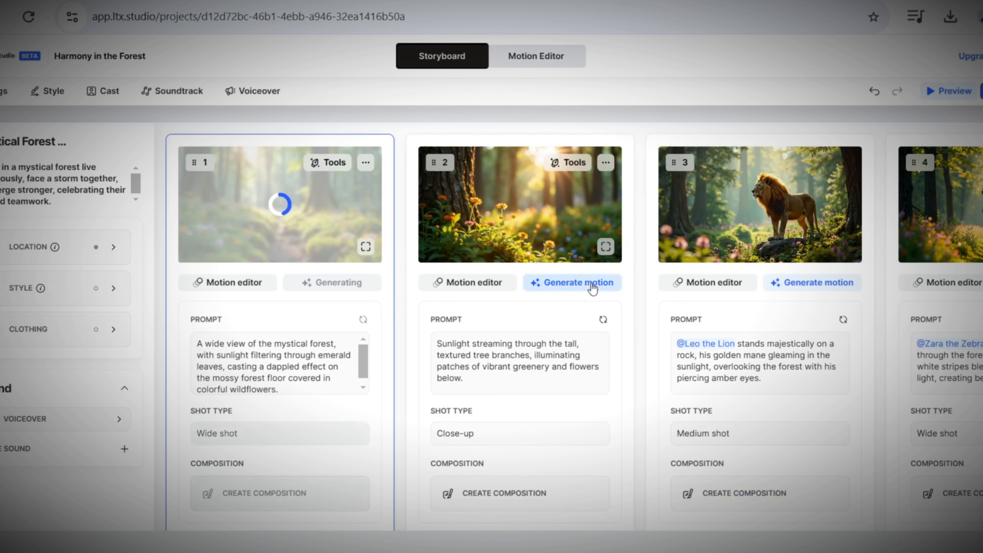
{"action": "left_click", "coordinate": [789, 283]}
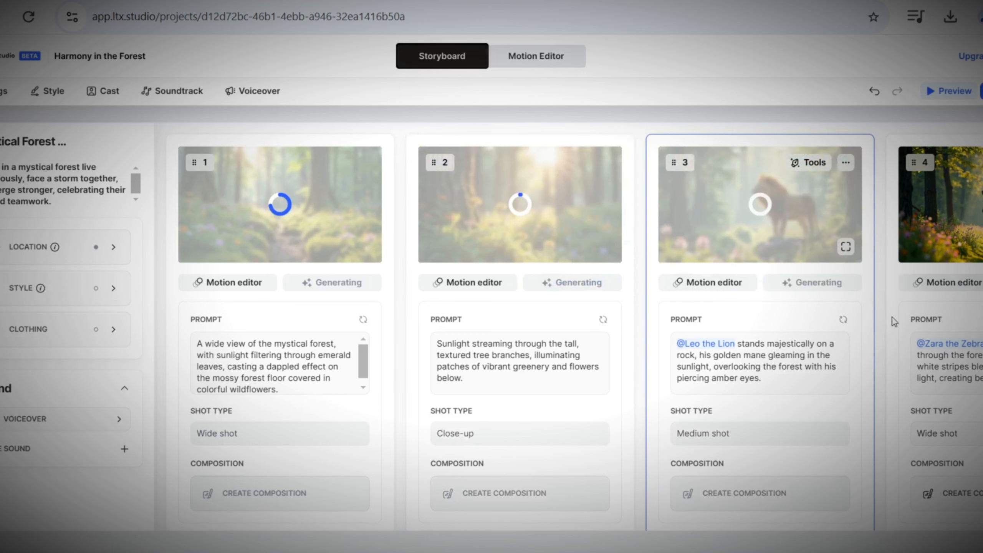
{"action": "scroll", "coordinate": [400, 540], "scroll_direction": "down", "scroll_amount": 4}
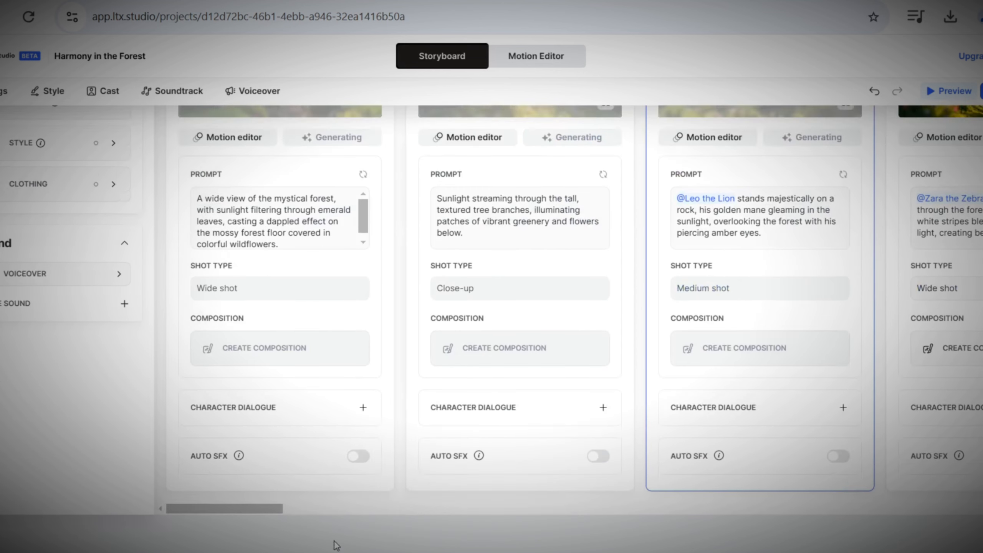
{"action": "left_click_drag", "start_coordinate": [235, 498], "coordinate": [387, 500]}
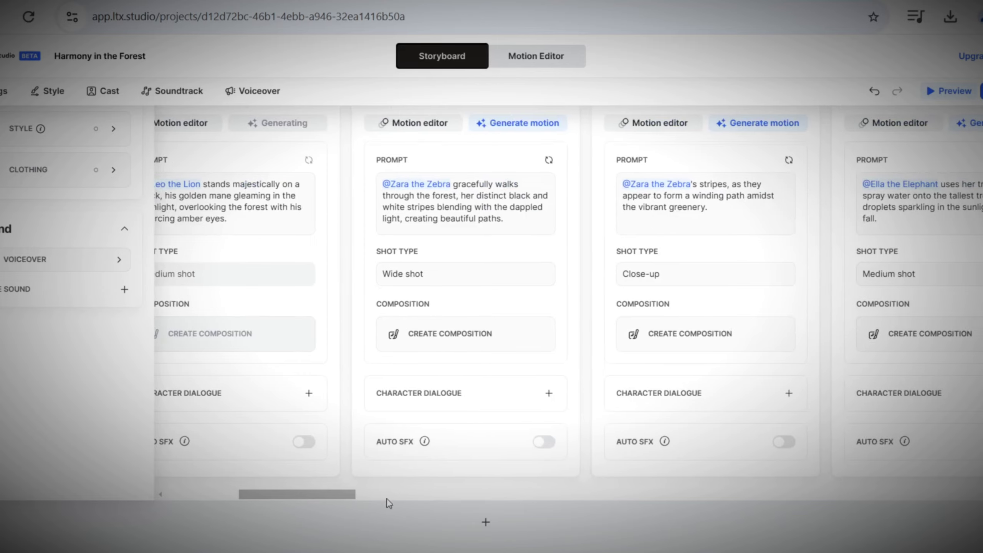
{"action": "scroll", "coordinate": [387, 500], "scroll_direction": "up", "scroll_amount": 4}
{"action": "left_click", "coordinate": [527, 288]}
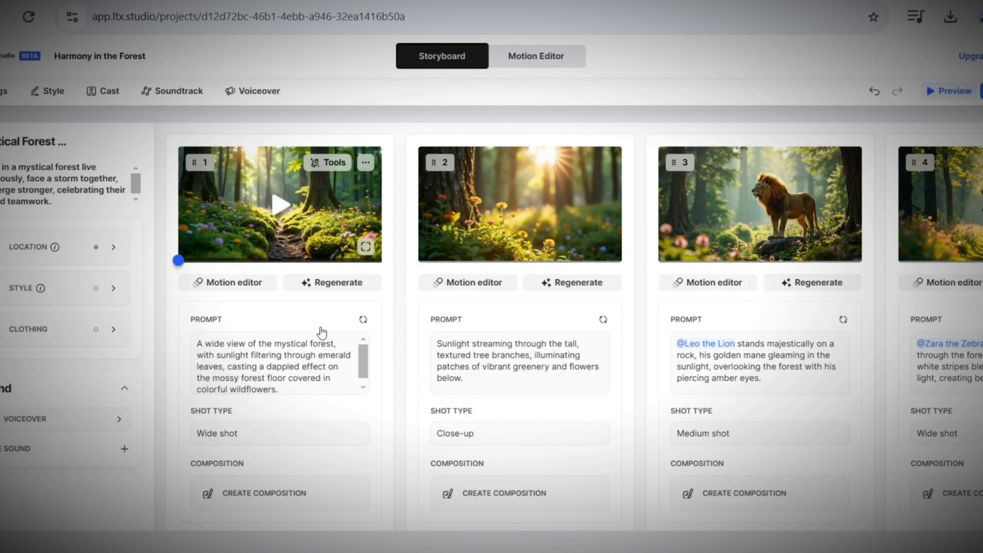
Play the generated motion clips of storyboard shots 1, 2 and 3, dismissing the connection notice.
{"action": "left_click", "coordinate": [324, 343]}
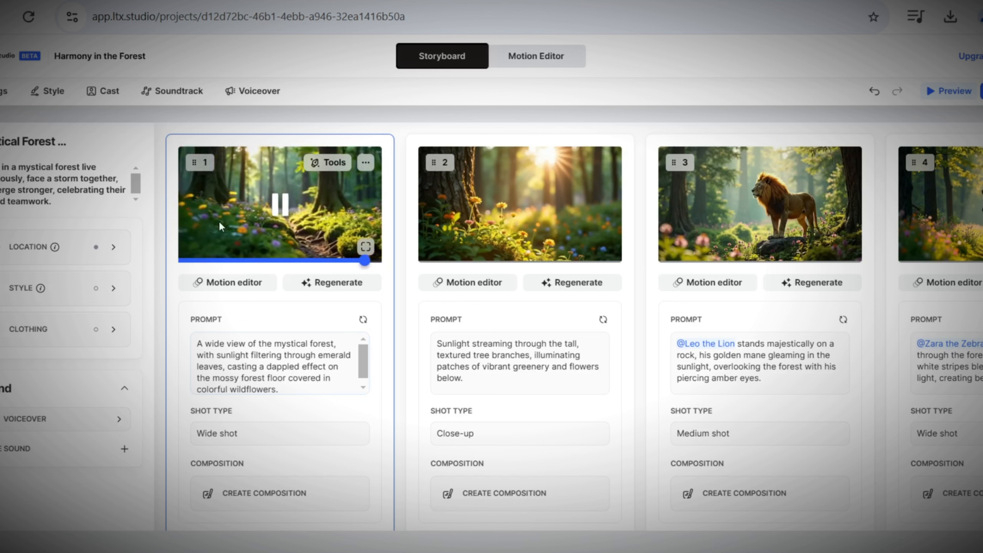
{"action": "left_click", "coordinate": [530, 223]}
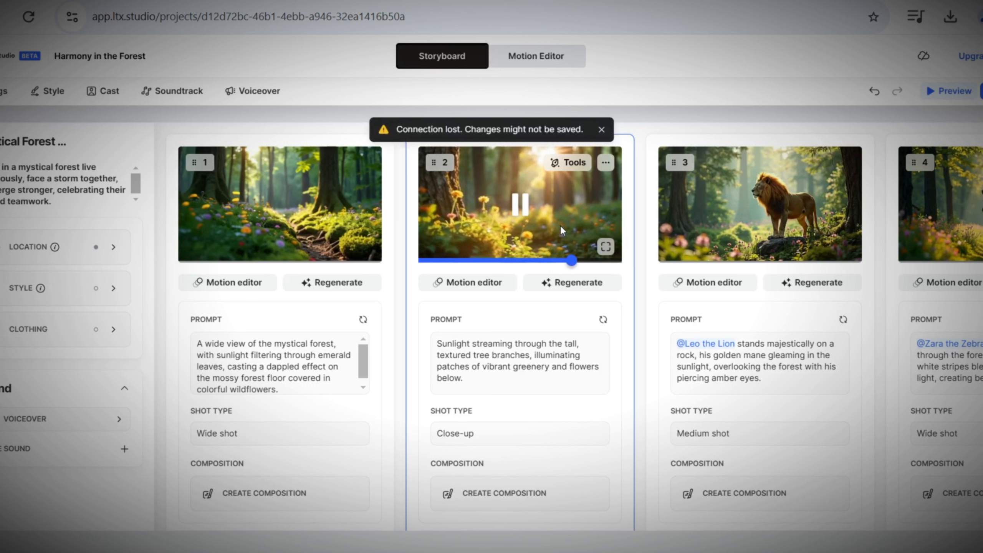
{"action": "left_click", "coordinate": [602, 131]}
{"action": "left_click", "coordinate": [779, 249]}
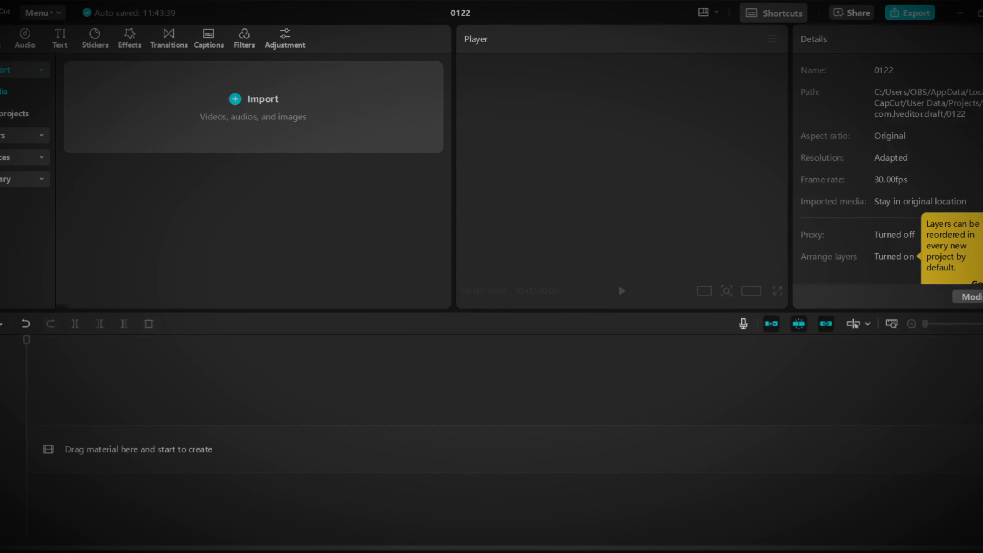
Switch to CapCut, enable Proxy in the performance settings of project 0122 and save the settings.
{"action": "left_click", "coordinate": [979, 298]}
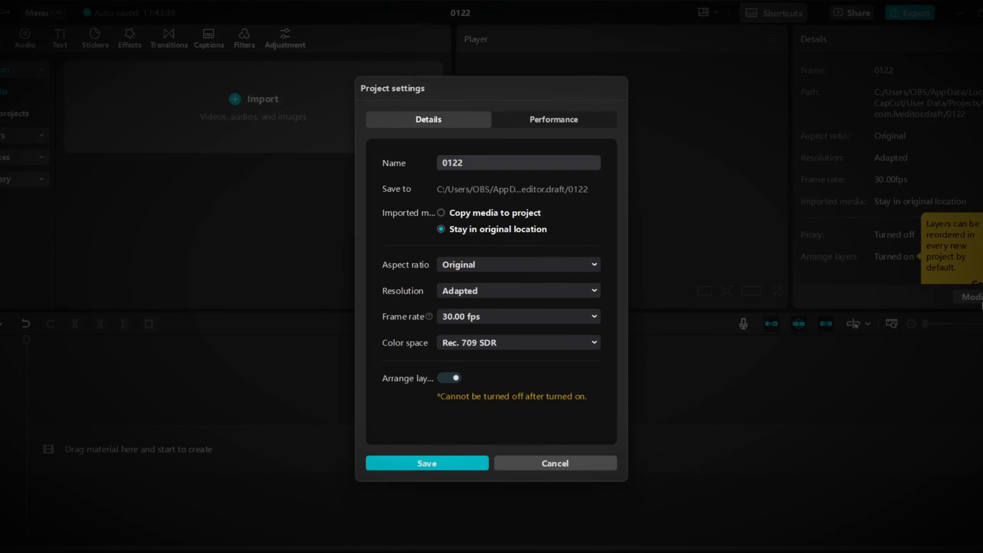
{"action": "left_click", "coordinate": [536, 123]}
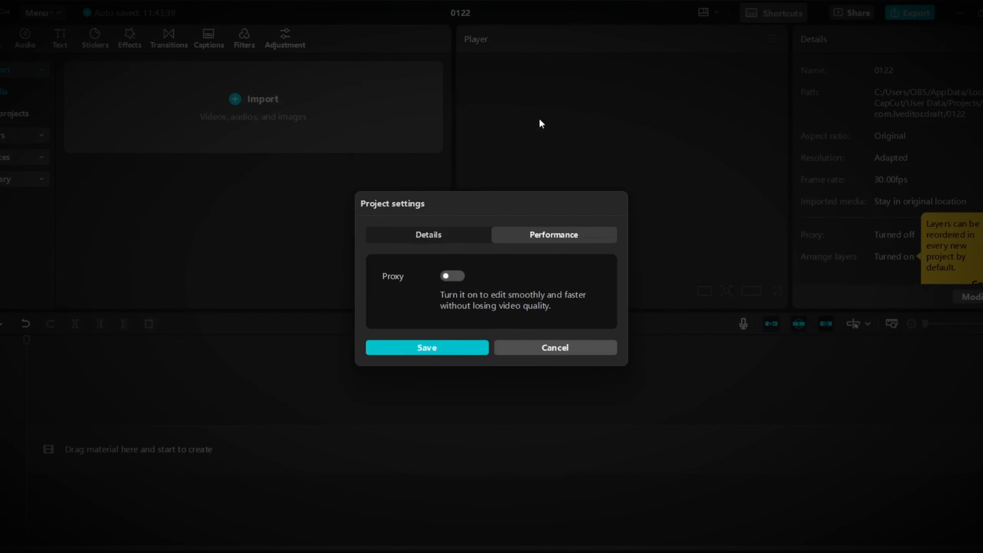
{"action": "left_click", "coordinate": [454, 275]}
{"action": "left_click", "coordinate": [442, 213]}
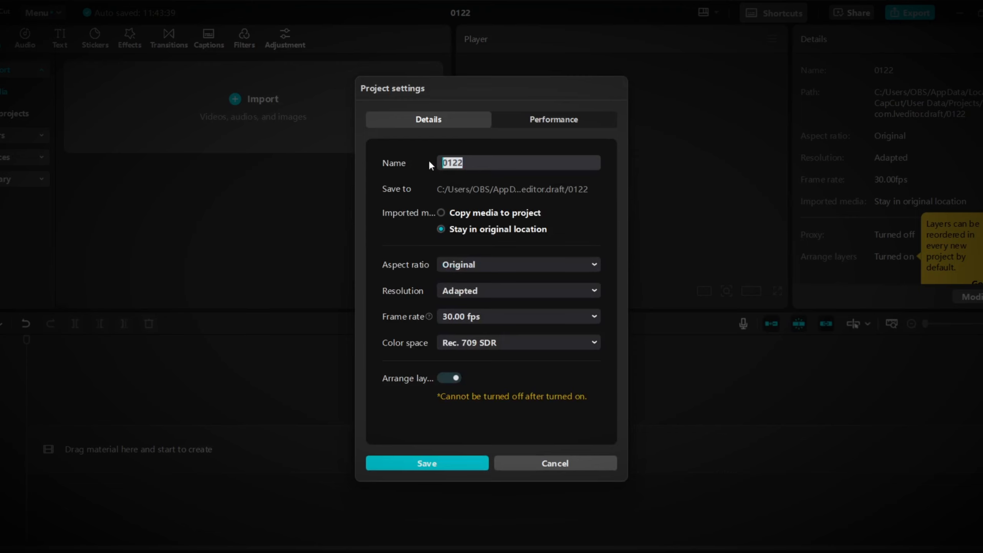
{"action": "left_click", "coordinate": [414, 144]}
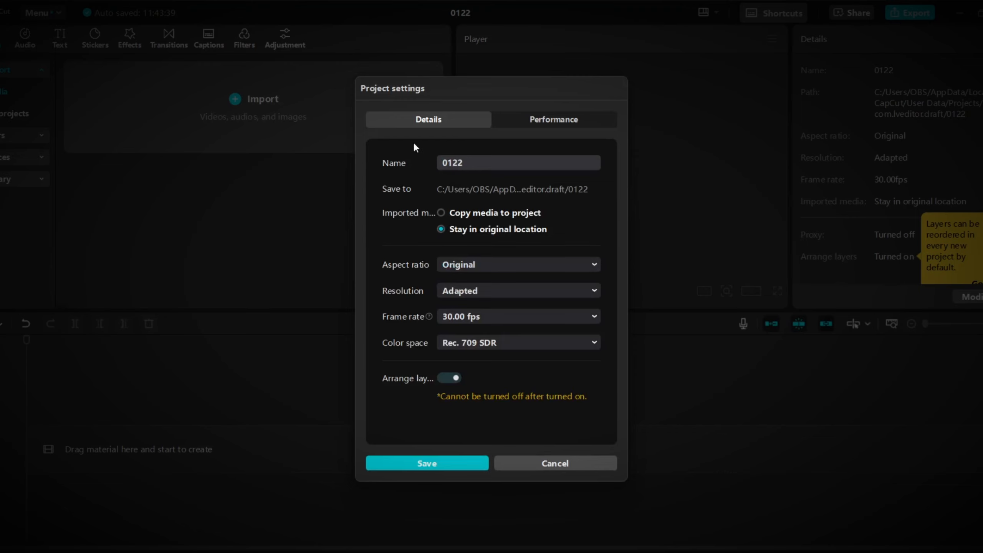
{"action": "left_click", "coordinate": [453, 467]}
Set the project's aspect ratio to 16:9 and save the project settings.
{"action": "left_click", "coordinate": [979, 298]}
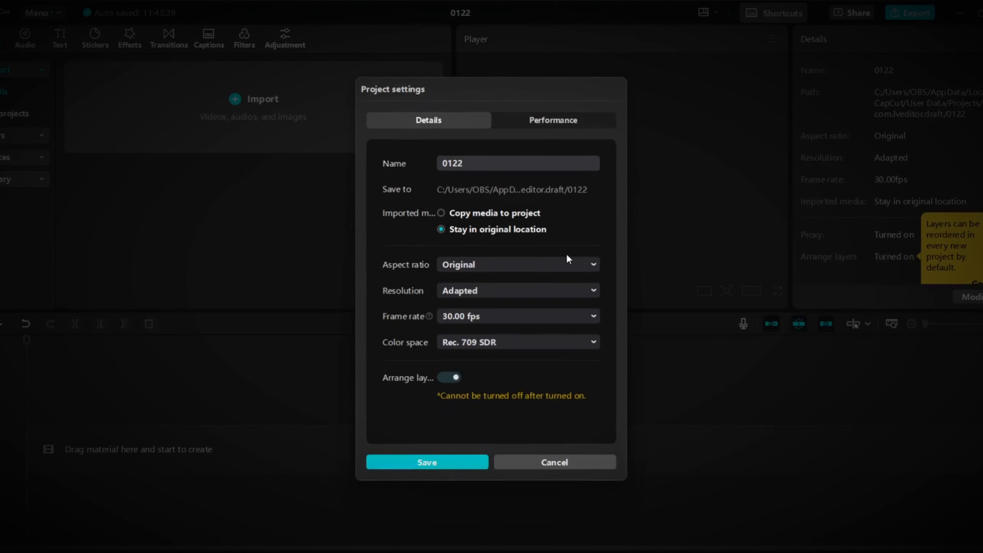
{"action": "left_click", "coordinate": [548, 267]}
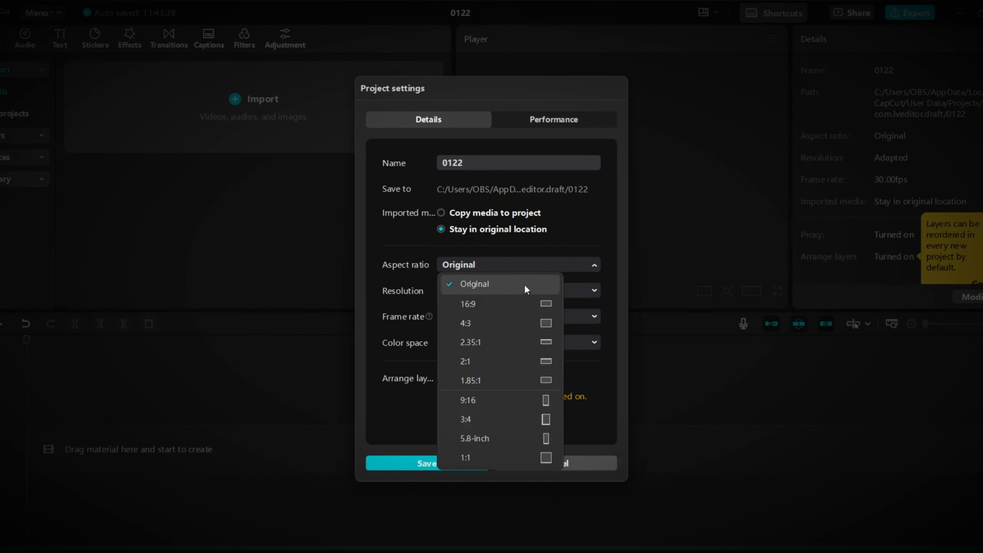
{"action": "left_click", "coordinate": [498, 309]}
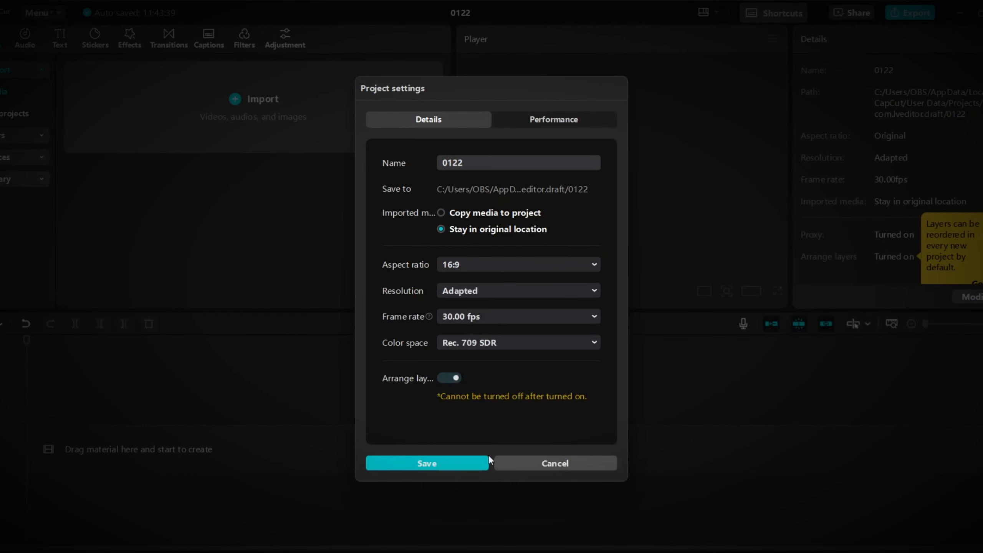
{"action": "left_click", "coordinate": [449, 463]}
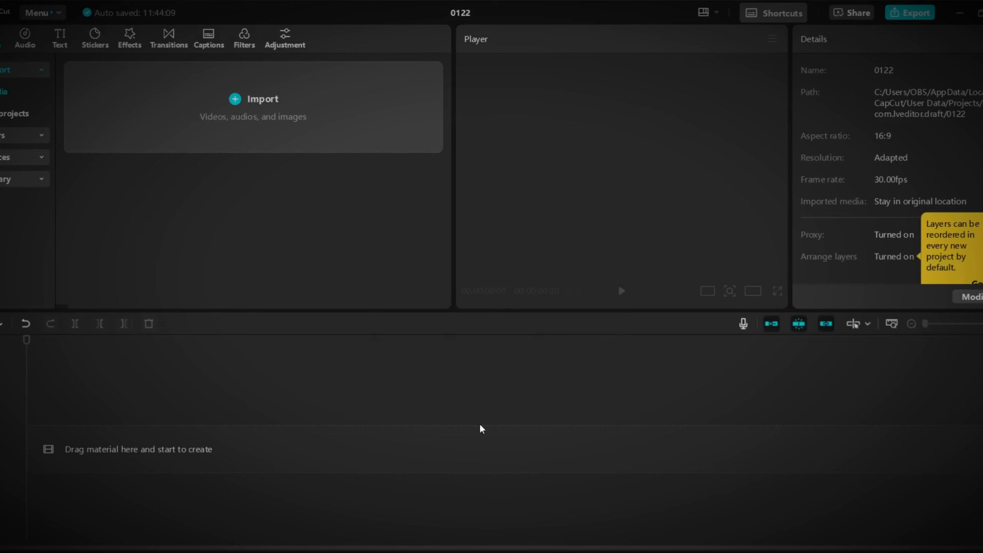
Import the Harmony in the Forest video and the ElevenLabs MP3 voiceover, and place both at the start of the timeline.
{"action": "left_click", "coordinate": [235, 101]}
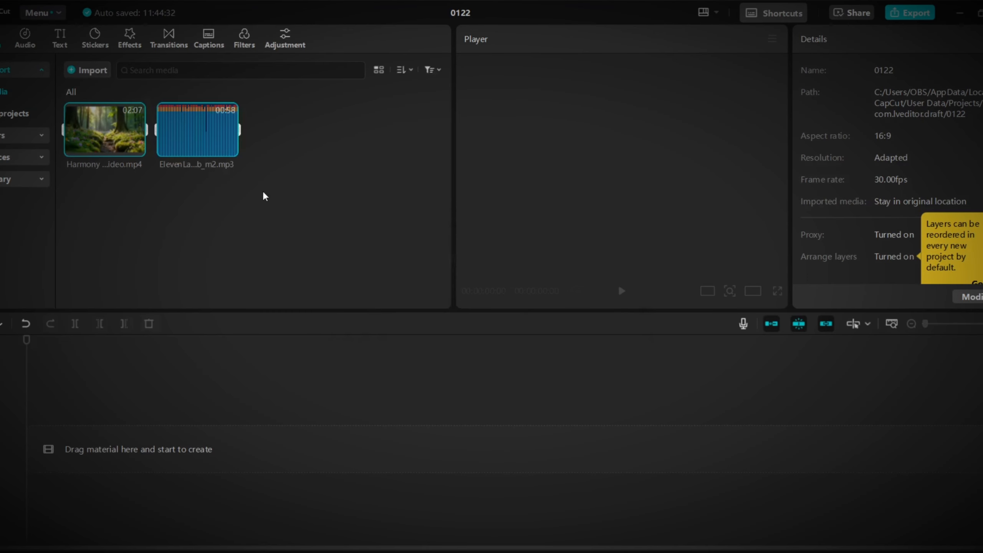
{"action": "left_click", "coordinate": [243, 206]}
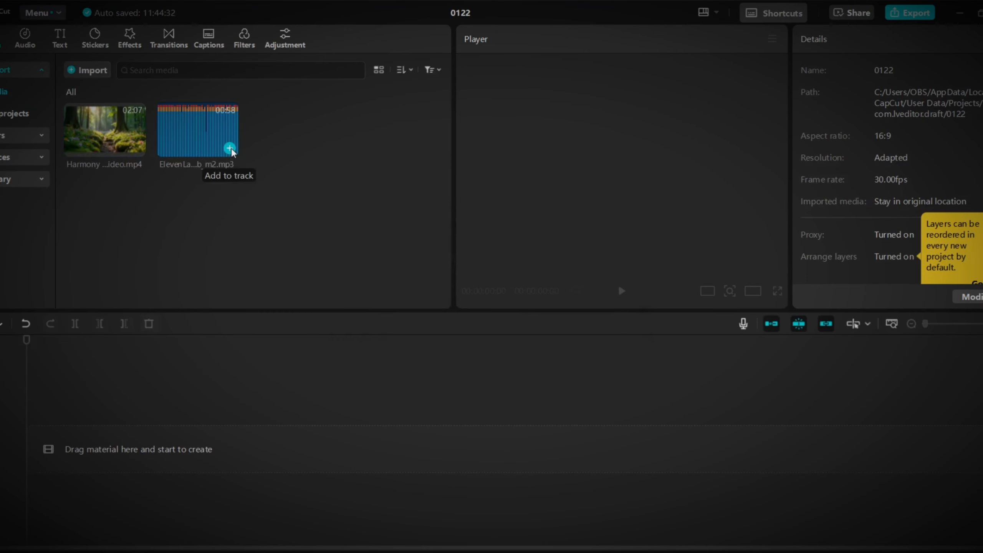
{"action": "left_click", "coordinate": [230, 148]}
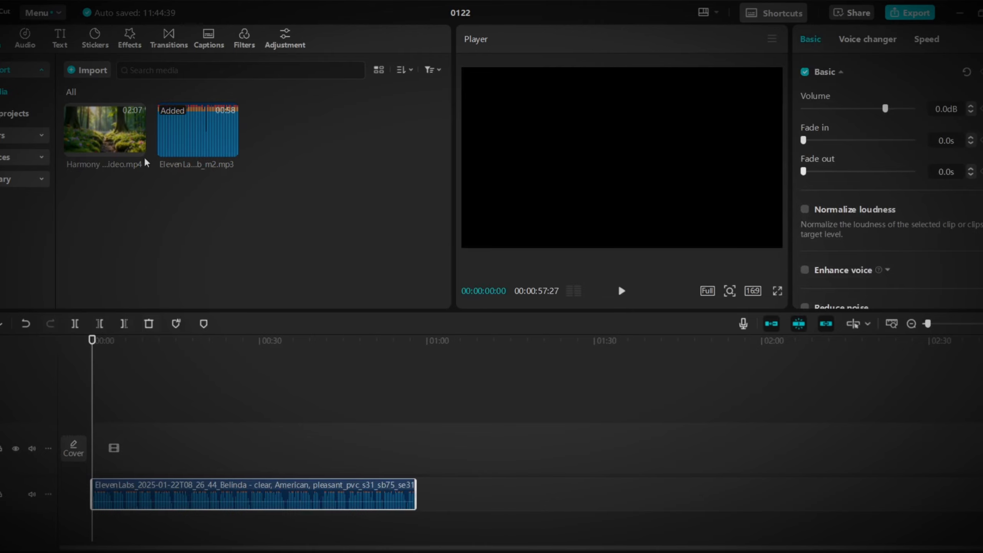
{"action": "left_click", "coordinate": [136, 148]}
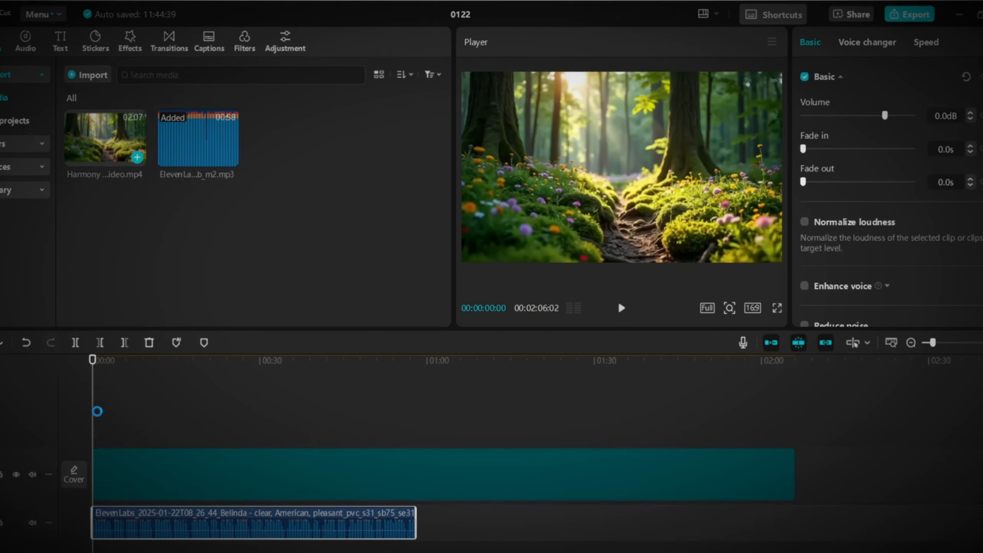
{"action": "left_click", "coordinate": [542, 446]}
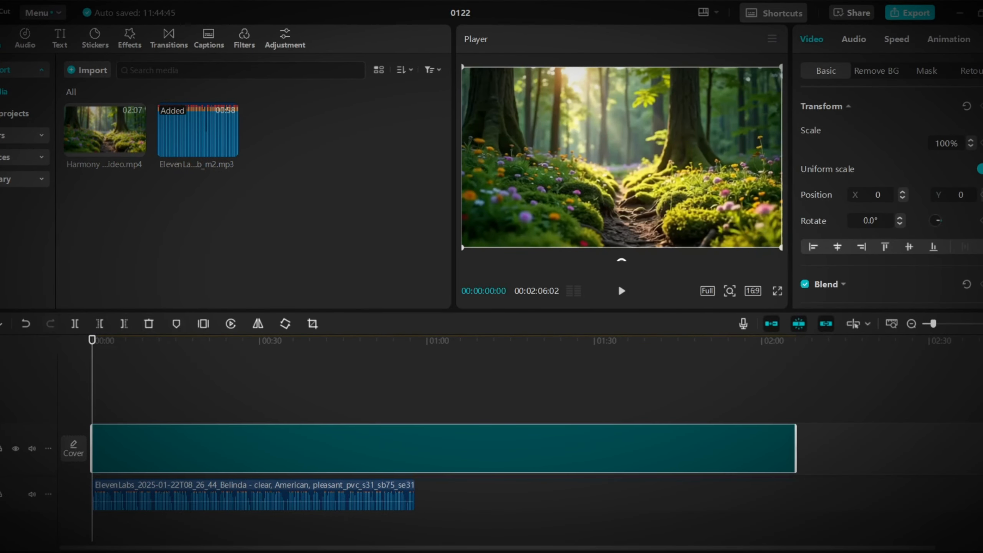
Play the opening to find the first narration break and split the voiceover clip at 00:00:05:20.
{"action": "left_click", "coordinate": [621, 291]}
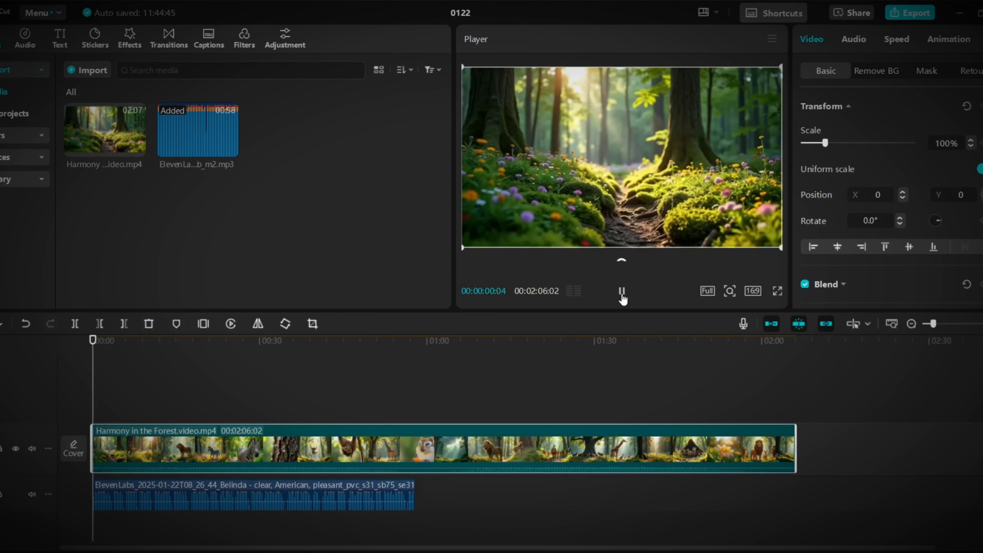
{"action": "left_click", "coordinate": [982, 324]}
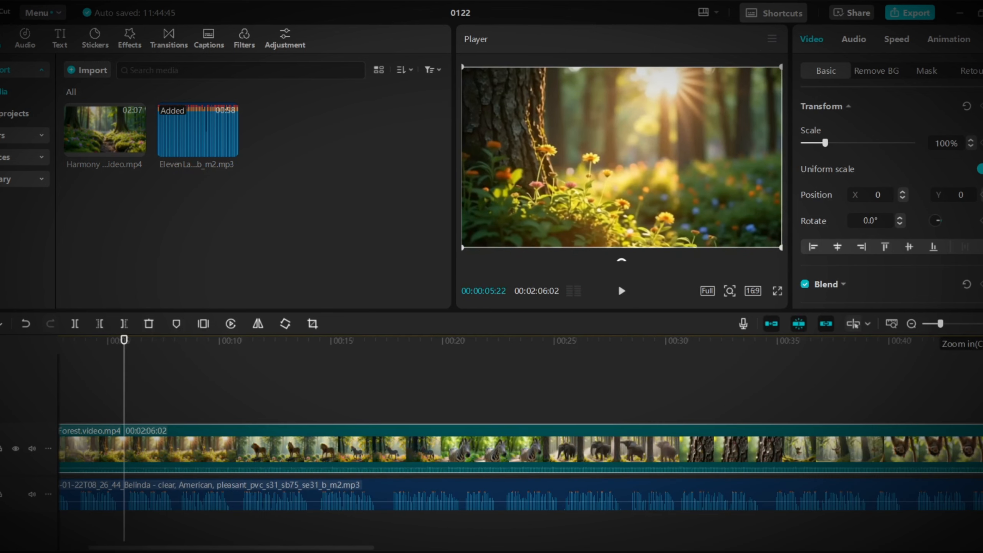
{"action": "left_click", "coordinate": [982, 323]}
{"action": "left_click", "coordinate": [911, 323]}
{"action": "left_click", "coordinate": [622, 291]}
{"action": "left_click", "coordinate": [621, 291]}
{"action": "left_click_drag", "start_coordinate": [137, 382], "coordinate": [121, 381]}
{"action": "left_click", "coordinate": [144, 497]}
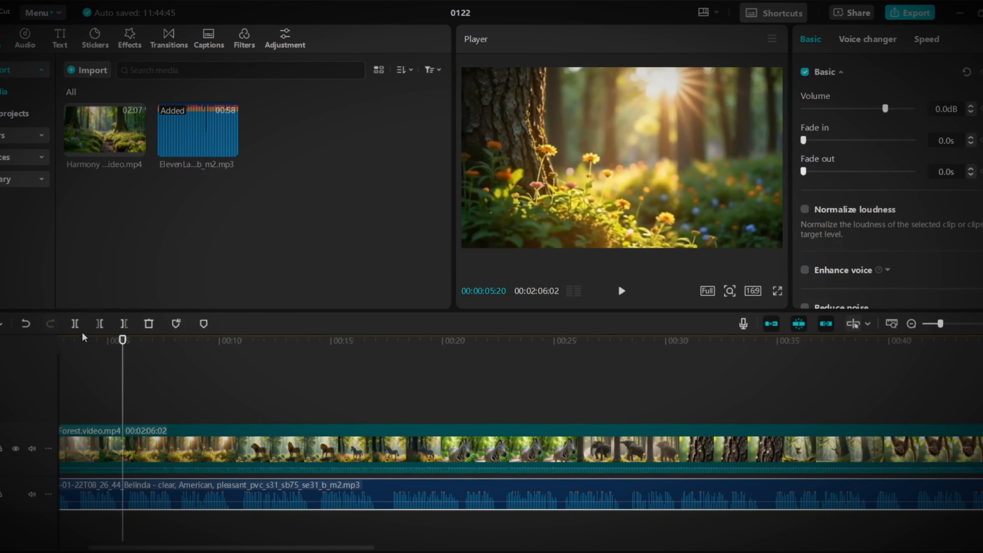
{"action": "left_click", "coordinate": [76, 325]}
Find where the lion shot begins and move the second voiceover piece to start there, at about 00:00:10:22.
{"action": "left_click", "coordinate": [621, 292]}
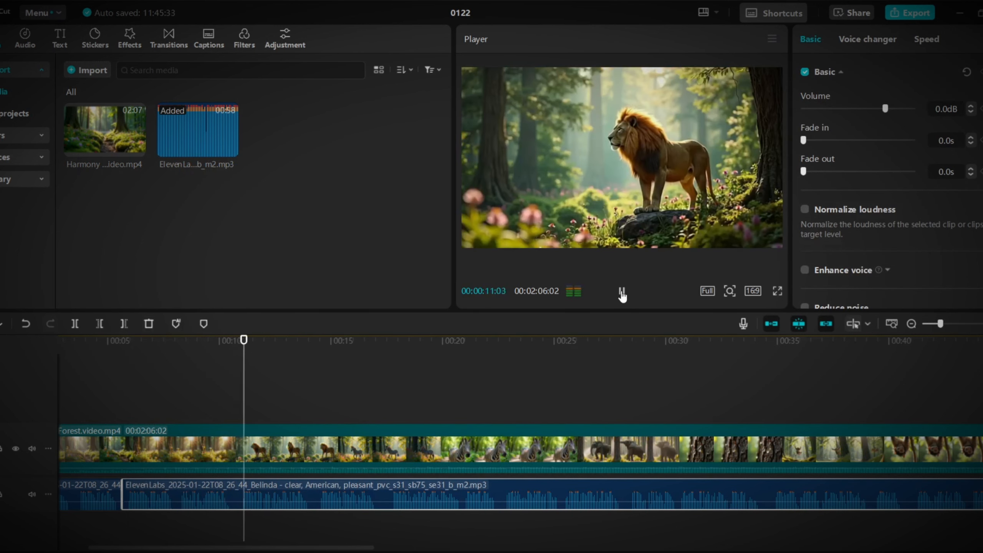
{"action": "left_click", "coordinate": [622, 291]}
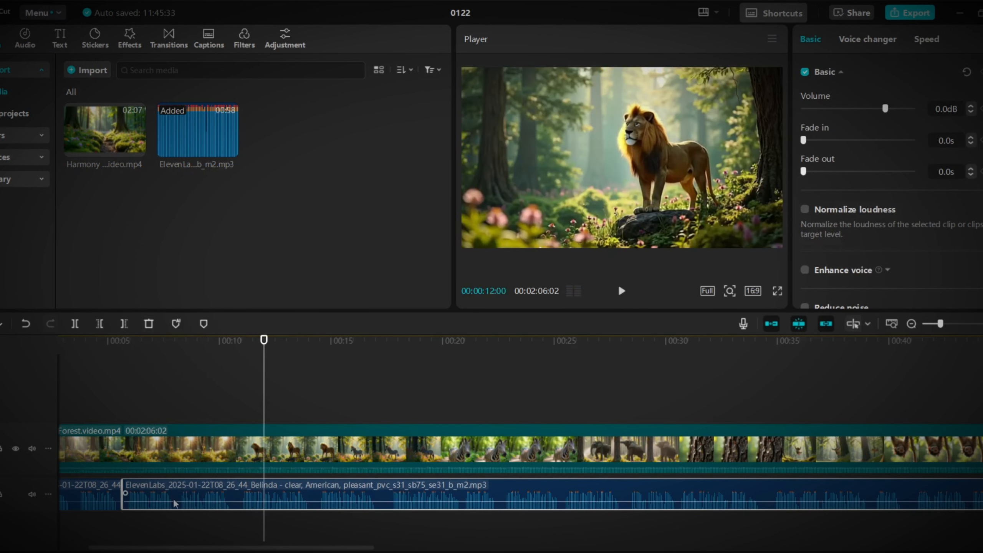
{"action": "left_click_drag", "start_coordinate": [264, 383], "coordinate": [236, 383]}
{"action": "left_click_drag", "start_coordinate": [156, 491], "coordinate": [269, 490]}
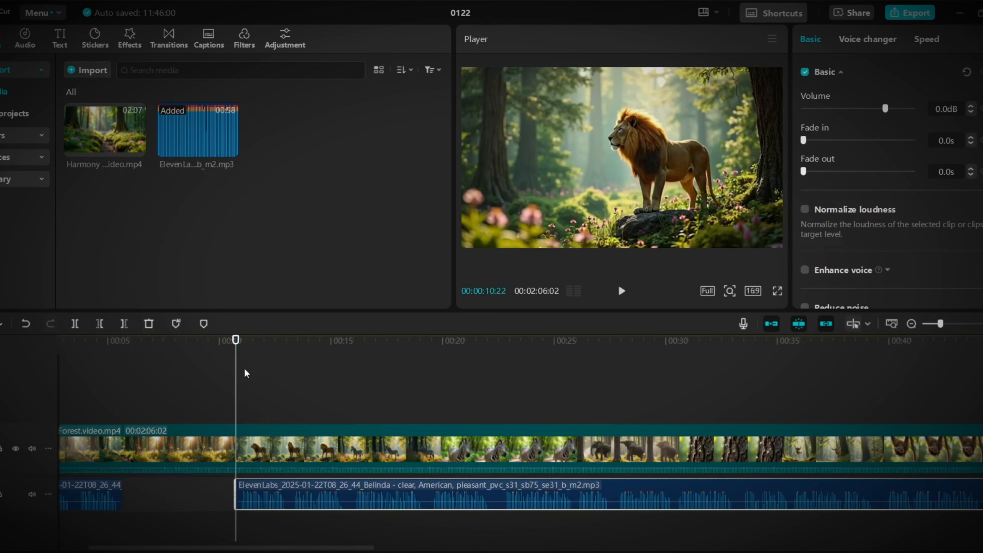
Play the narration over the lion and zebra shots and split the second voiceover piece at 00:00:22:16.
{"action": "left_click", "coordinate": [109, 374]}
{"action": "left_click", "coordinate": [623, 292]}
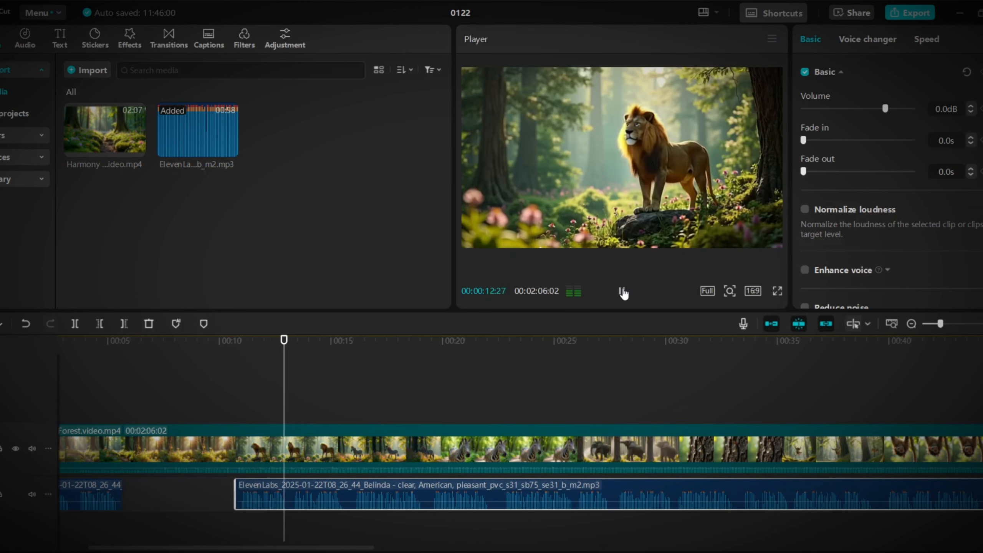
{"action": "left_click", "coordinate": [622, 293]}
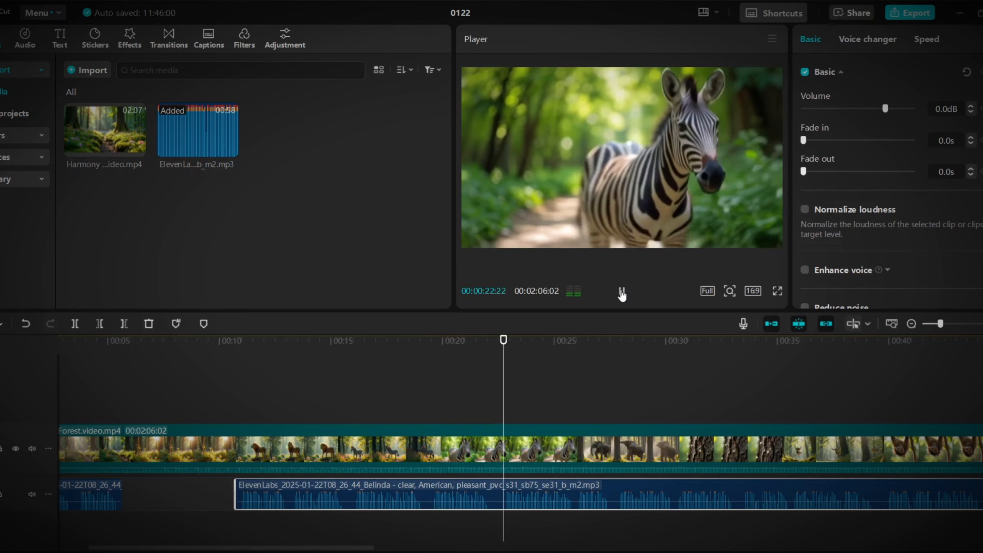
{"action": "key", "text": "ctrl+b"}
Move the remaining voiceover piece on the audio track to start at the elephant shot and check it in playback.
{"action": "left_click_drag", "start_coordinate": [579, 490], "coordinate": [620, 457]}
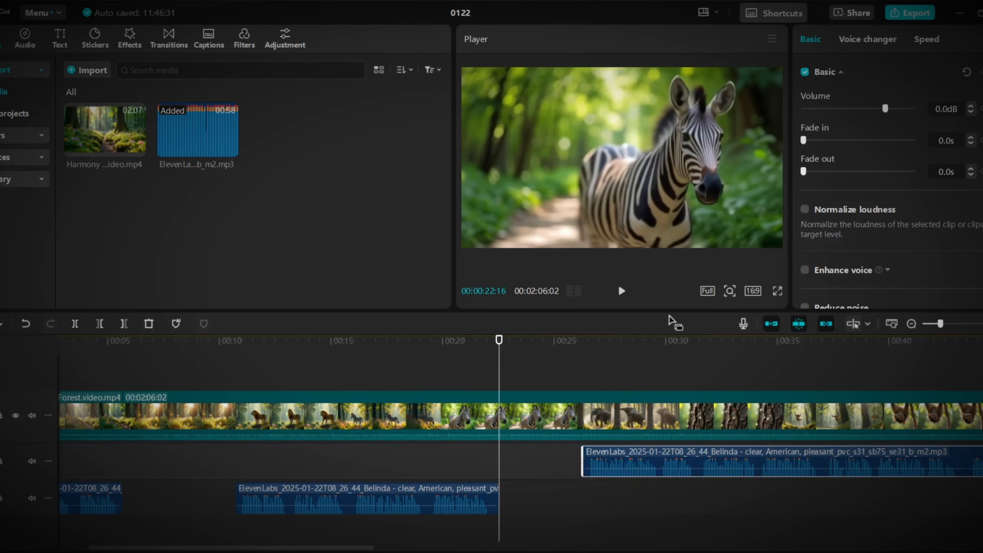
{"action": "key", "text": "space"}
{"action": "key", "text": "space"}
{"action": "key", "text": "ctrl+z"}
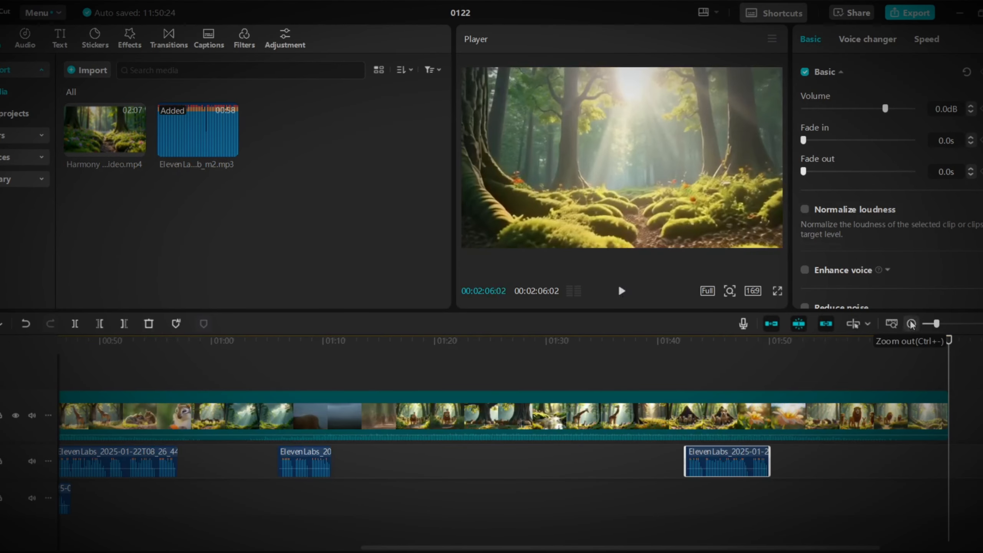
Delete the short voiceover segment on the second audio track.
{"action": "left_click", "coordinate": [911, 323]}
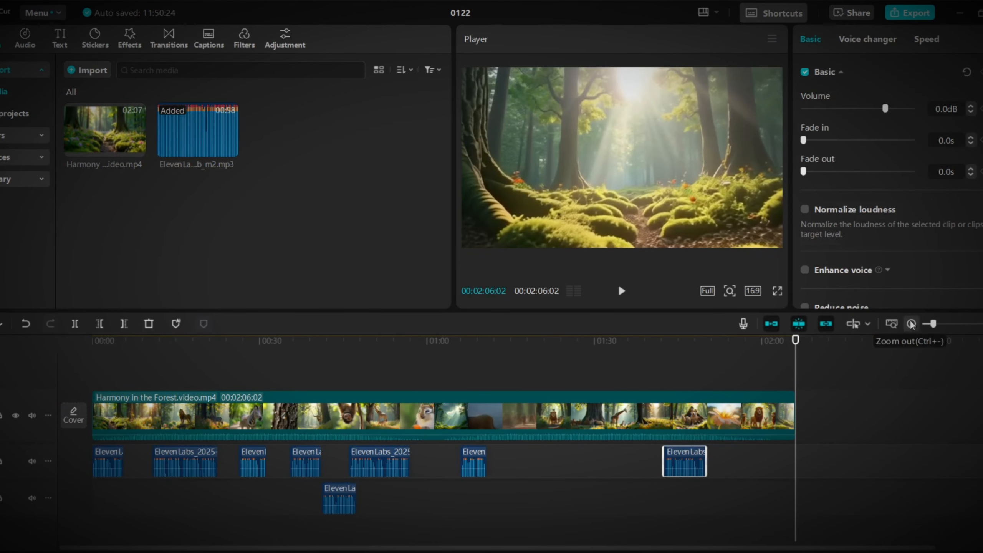
{"action": "left_click", "coordinate": [348, 506]}
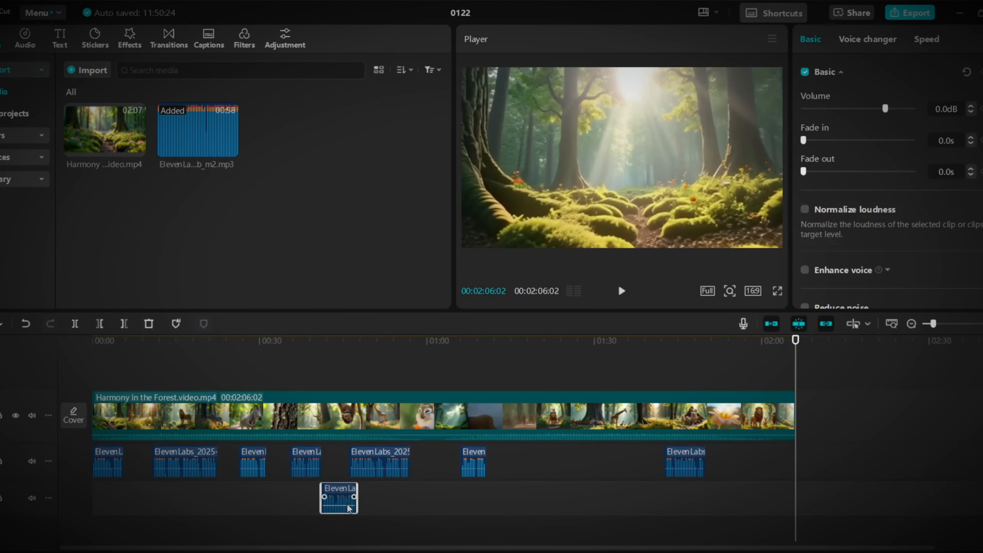
{"action": "key", "text": "Delete"}
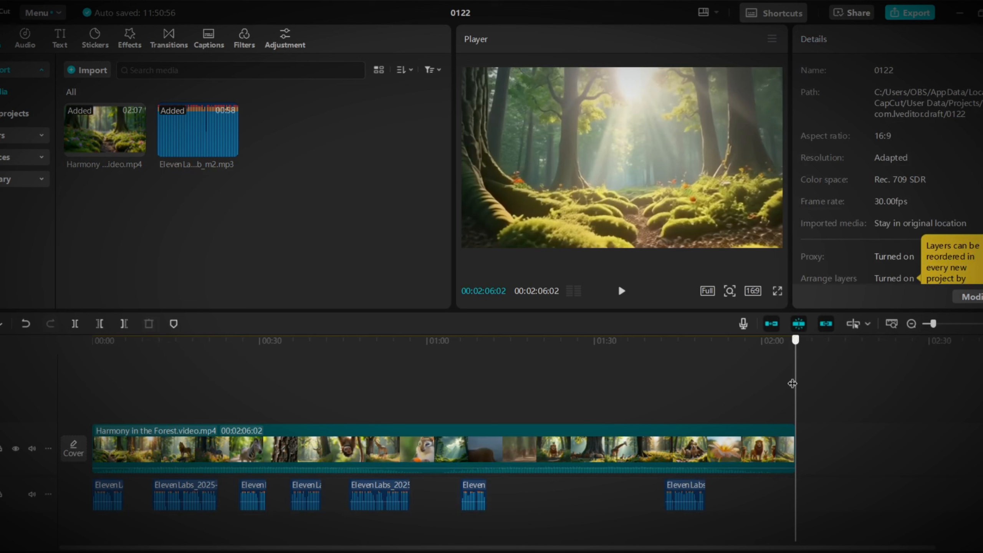
Find the vignette video effects and add the first plain Vignette effect at the very start of the timeline.
{"action": "key", "text": "Home"}
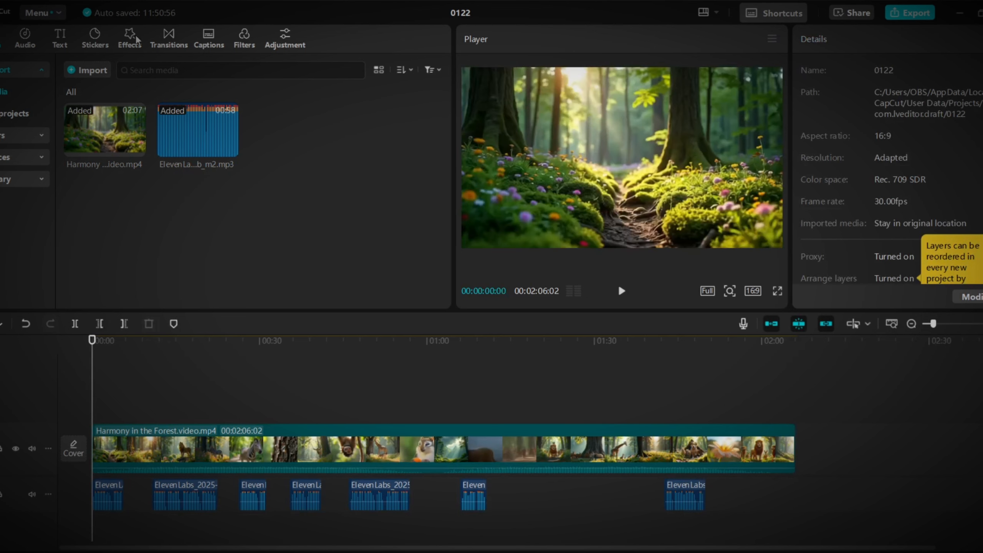
{"action": "left_click", "coordinate": [130, 36]}
{"action": "left_click", "coordinate": [126, 70]}
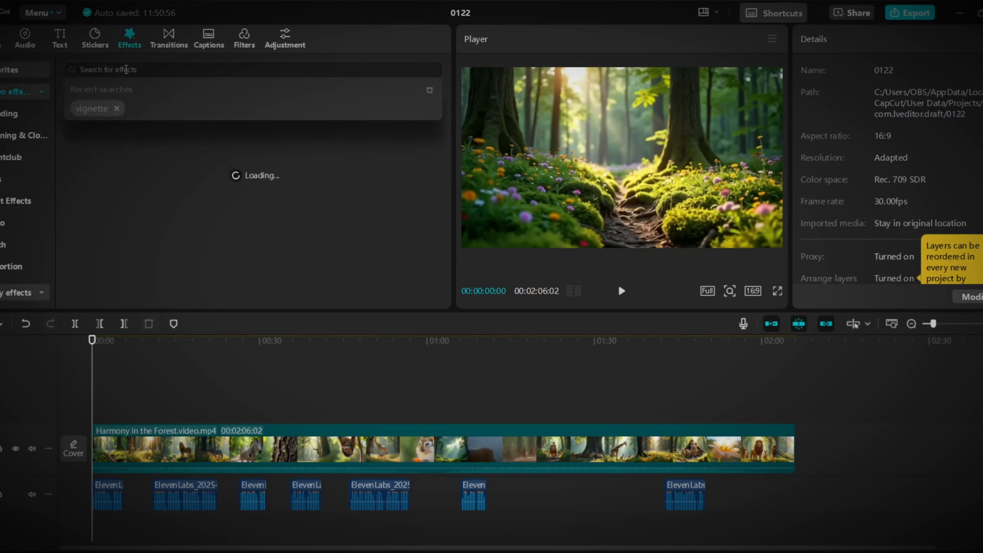
{"action": "left_click", "coordinate": [89, 111]}
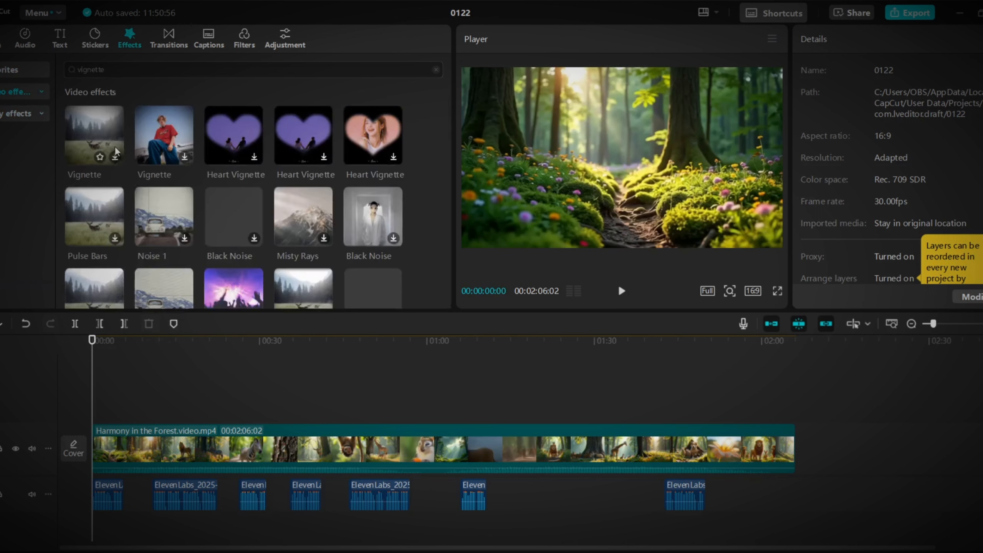
{"action": "left_click", "coordinate": [115, 157]}
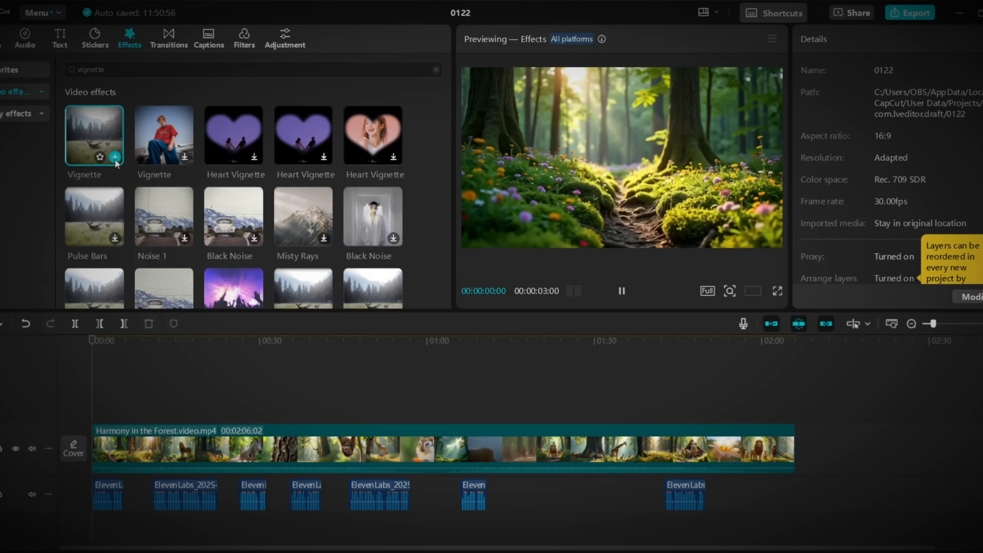
{"action": "left_click", "coordinate": [115, 157]}
Extend the Vignette effect to the end of the forest video and play the opening to check it.
{"action": "left_click_drag", "start_coordinate": [109, 414], "coordinate": [795, 415]}
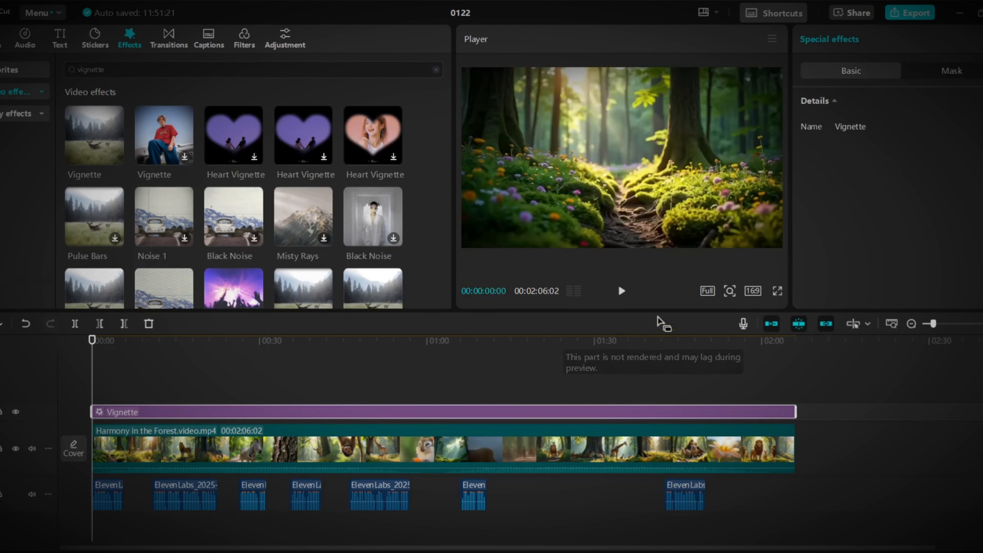
{"action": "left_click", "coordinate": [621, 291]}
{"action": "left_click", "coordinate": [622, 293]}
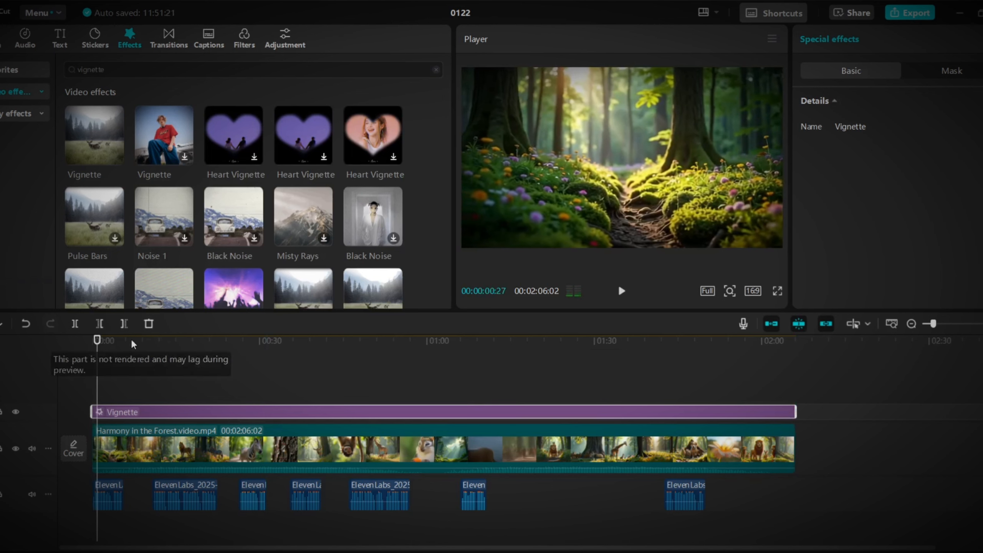
{"action": "left_click", "coordinate": [92, 341]}
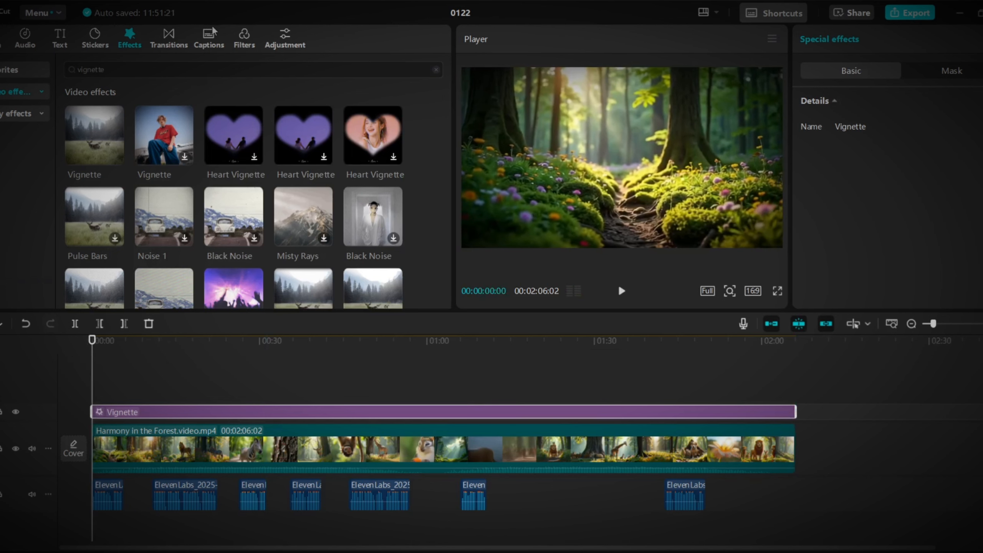
Generate auto captions with English as the spoken language and play the opening to check them.
{"action": "left_click", "coordinate": [209, 41]}
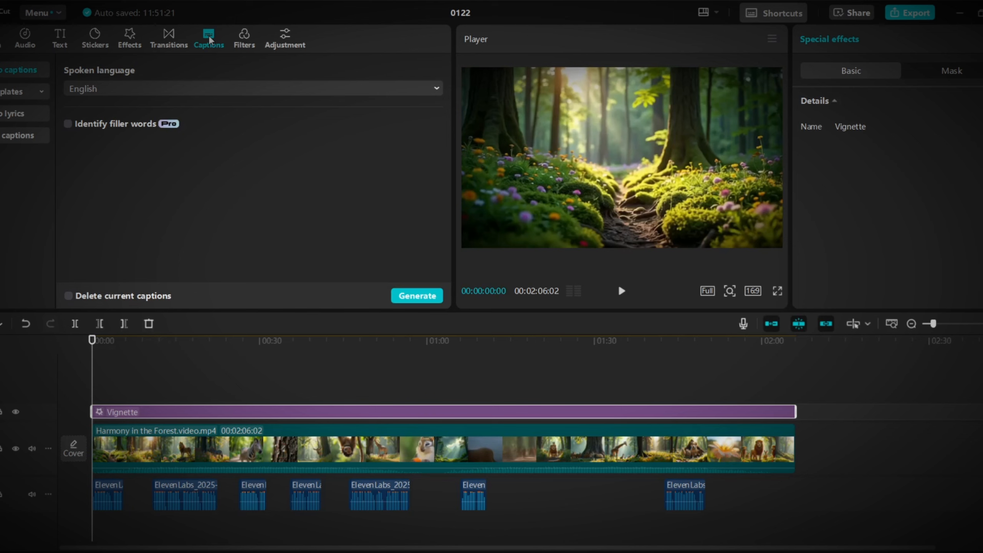
{"action": "left_click", "coordinate": [408, 297]}
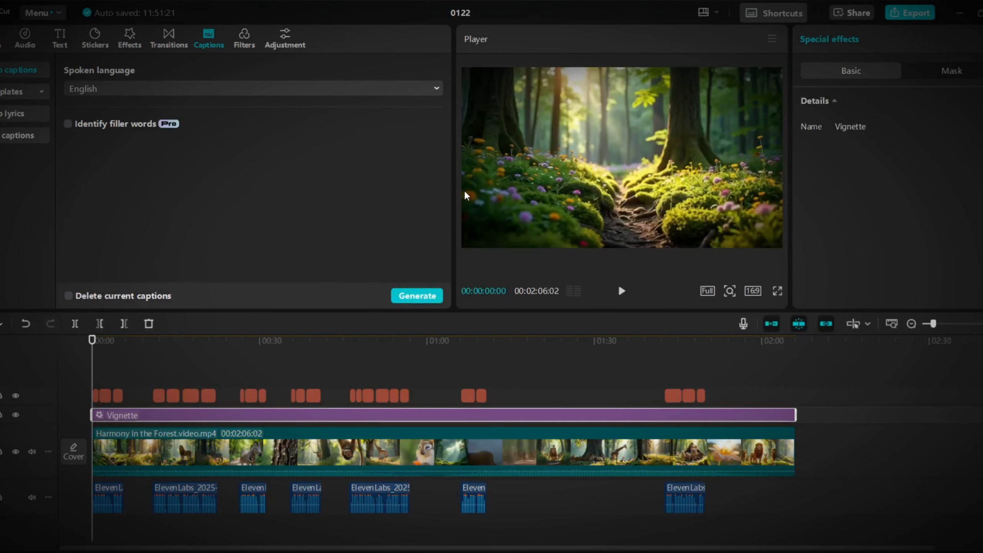
{"action": "left_click", "coordinate": [622, 293]}
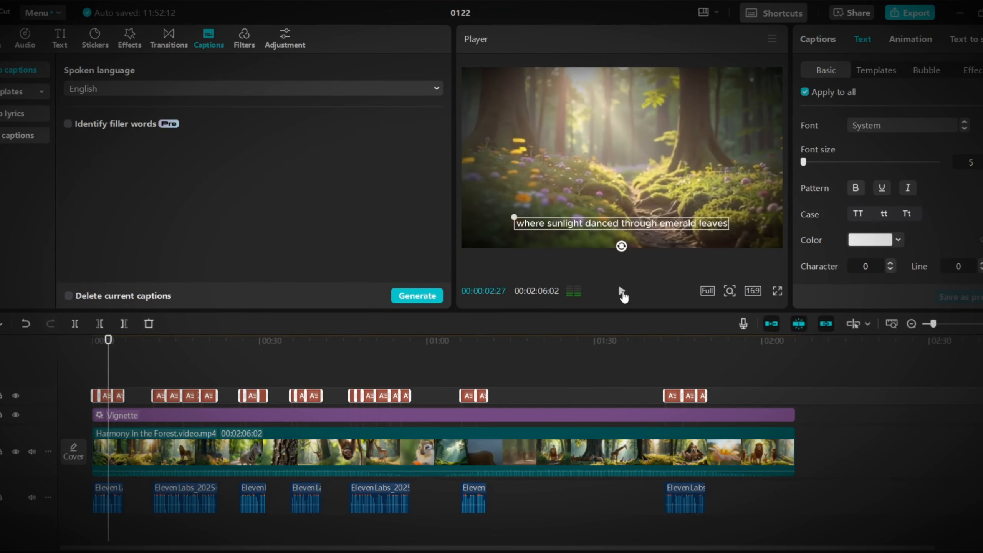
Try the QUICK text template on the captions, then apply the BROWN FOX template to all of them.
{"action": "left_click", "coordinate": [874, 76]}
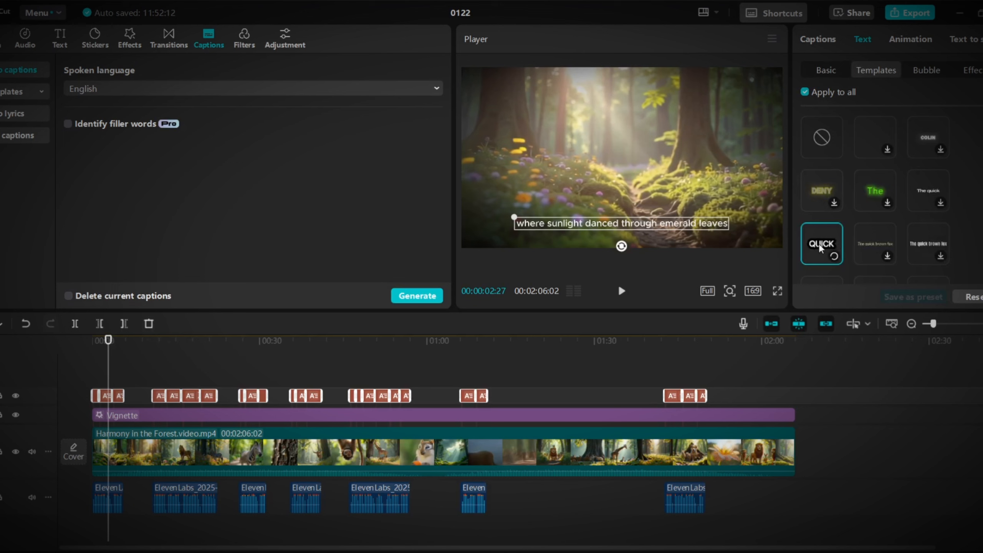
{"action": "scroll", "coordinate": [937, 225], "scroll_direction": "down", "scroll_amount": 3}
{"action": "left_click", "coordinate": [923, 181]}
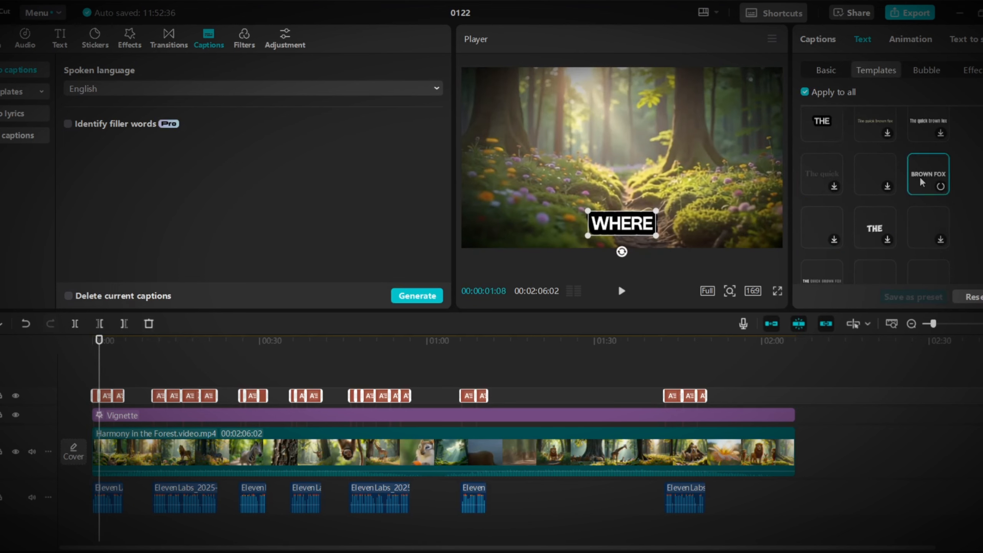
Set the text color of all captions to the preset yellow swatch.
{"action": "left_click", "coordinate": [826, 70]}
{"action": "left_click", "coordinate": [899, 241]}
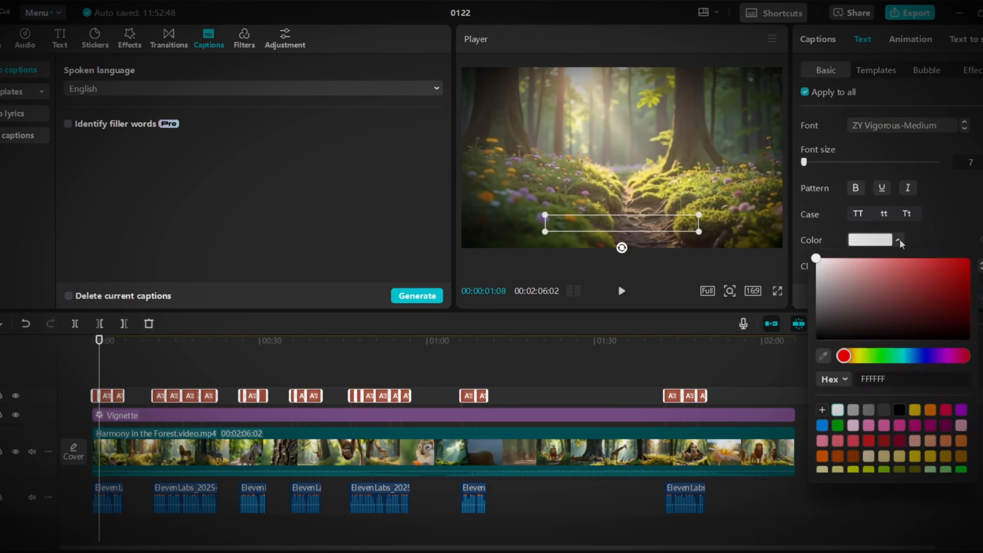
{"action": "left_click", "coordinate": [917, 415]}
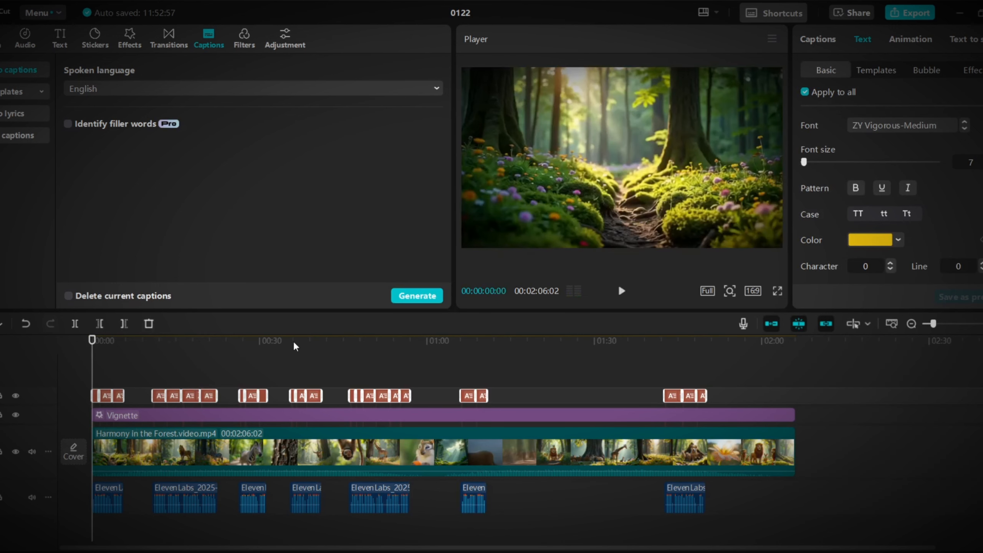
Bring up the file commands for creating a project, importing or exporting.
{"action": "left_click", "coordinate": [58, 14]}
{"action": "mouse_move", "coordinate": [73, 39]}
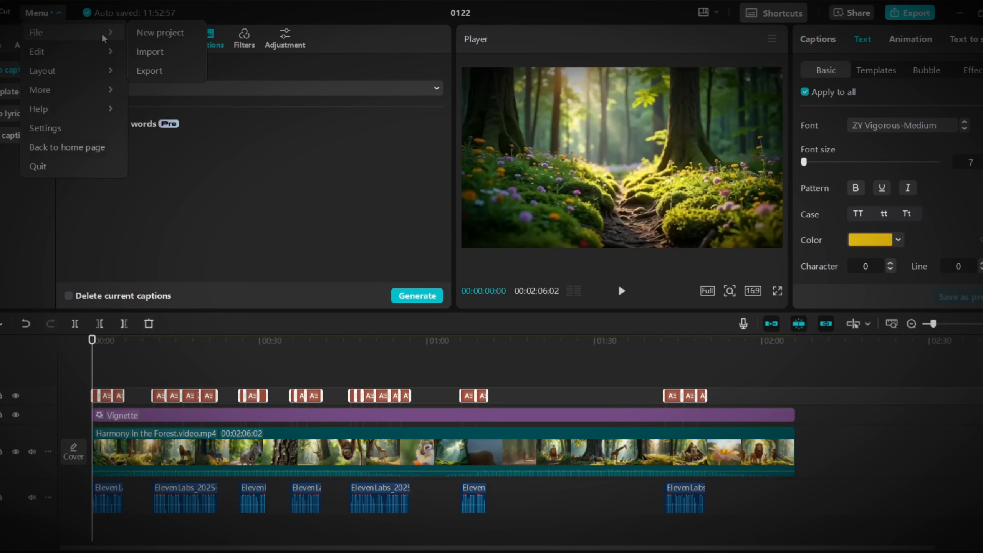